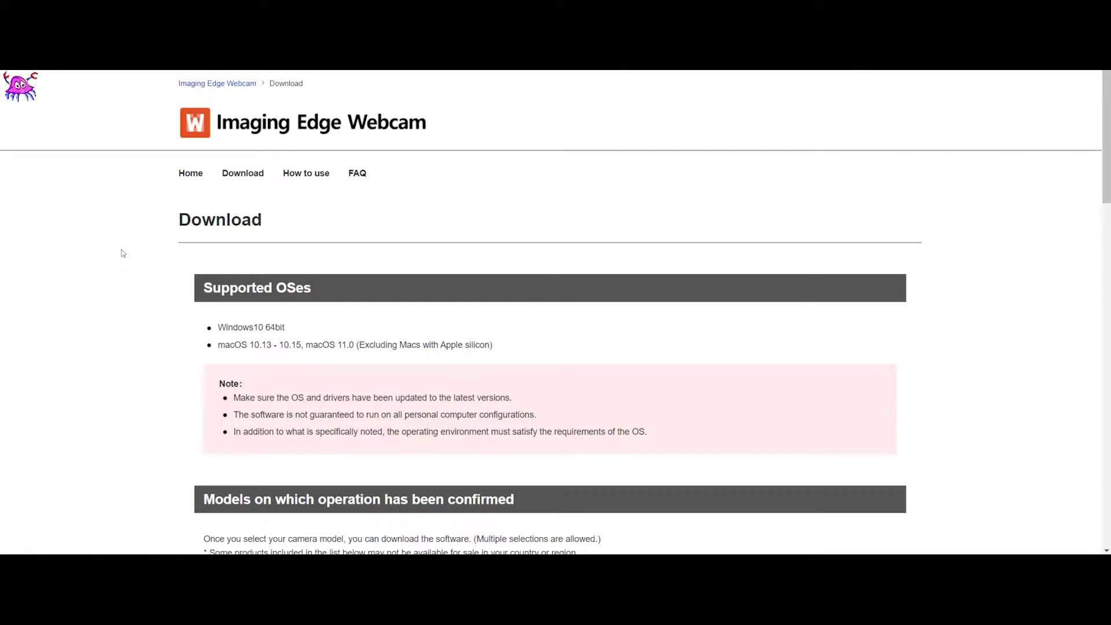
Review the Imaging Edge Webcam download page for supported operating systems, confirmed camera models, Windows and Mac downloads, and the setup procedure
scroll(123, 254, down, 6)
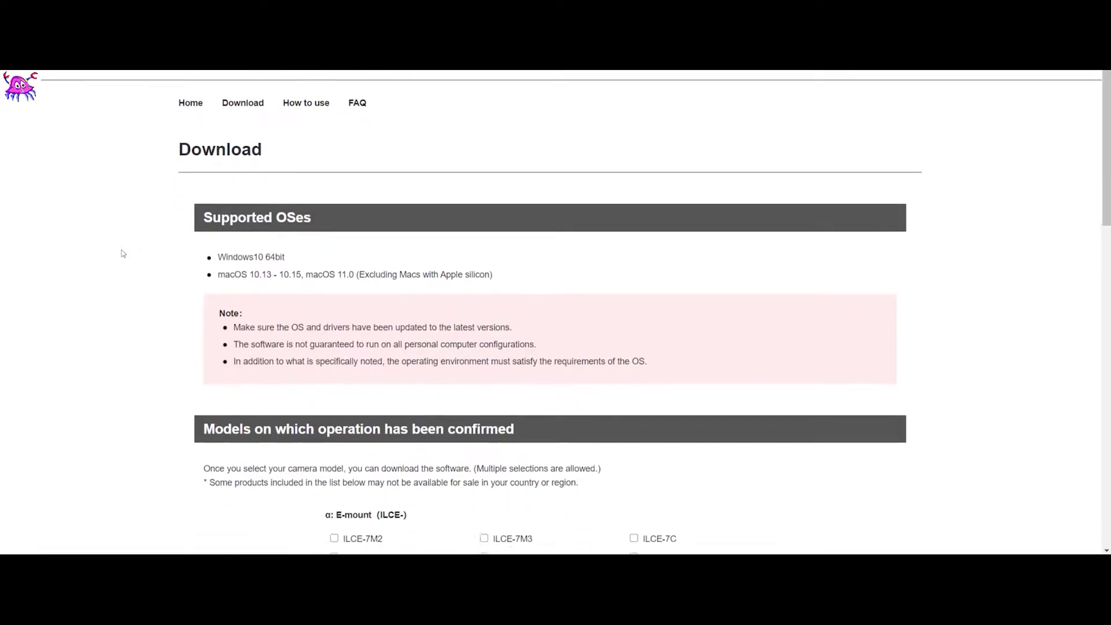
scroll(123, 253, down, 1)
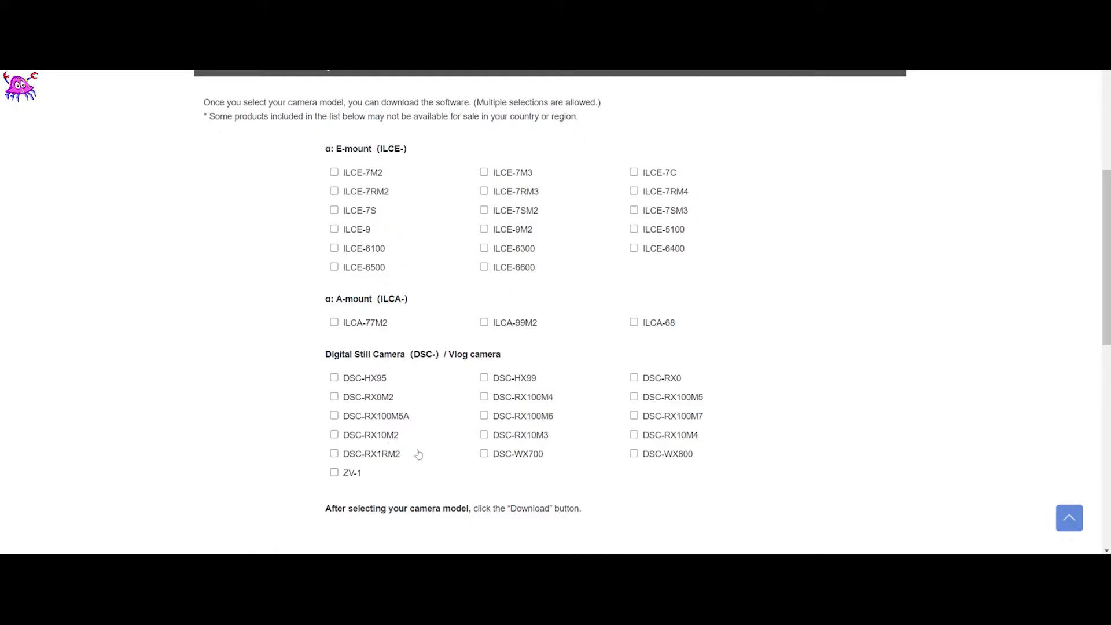
click(334, 473)
click(335, 473)
scroll(318, 323, down, 3)
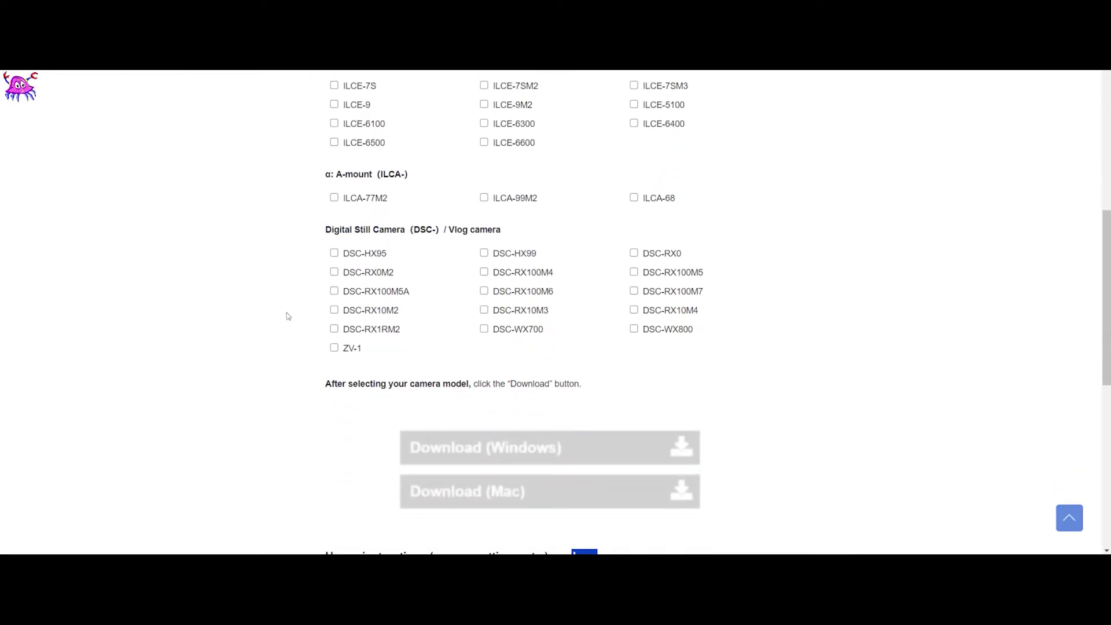
scroll(288, 316, down, 5)
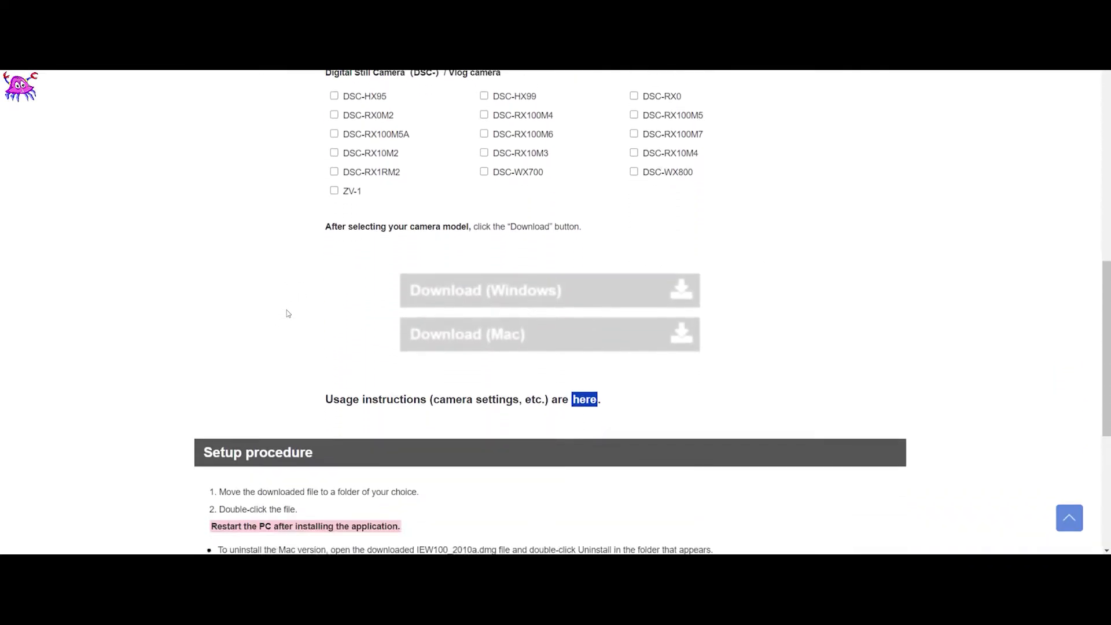
scroll(286, 399, down, 2)
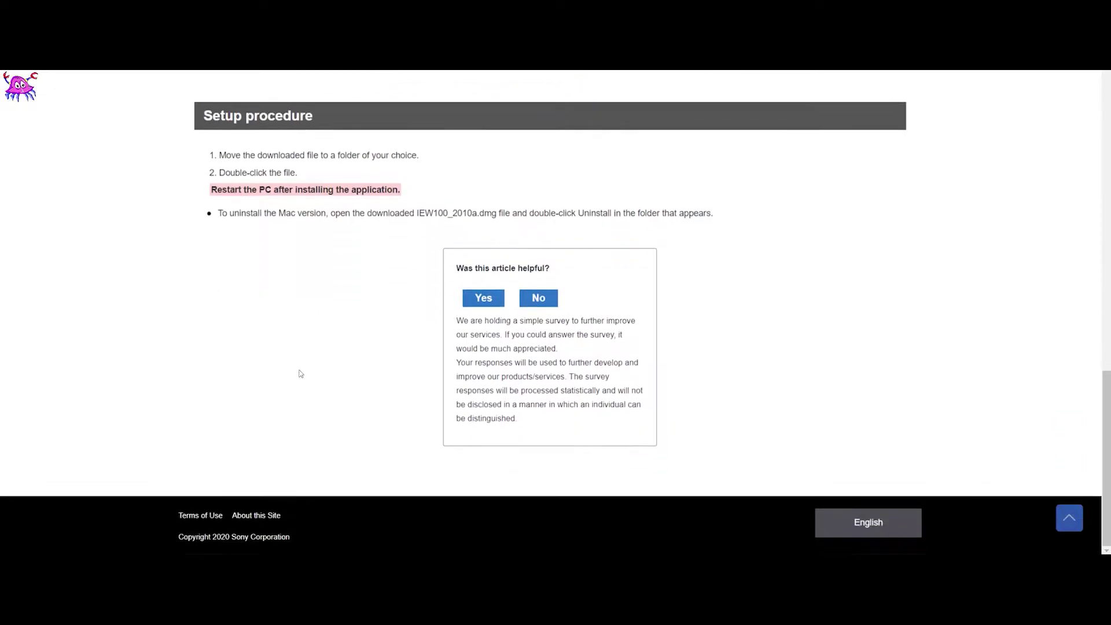
scroll(312, 338, up, 1)
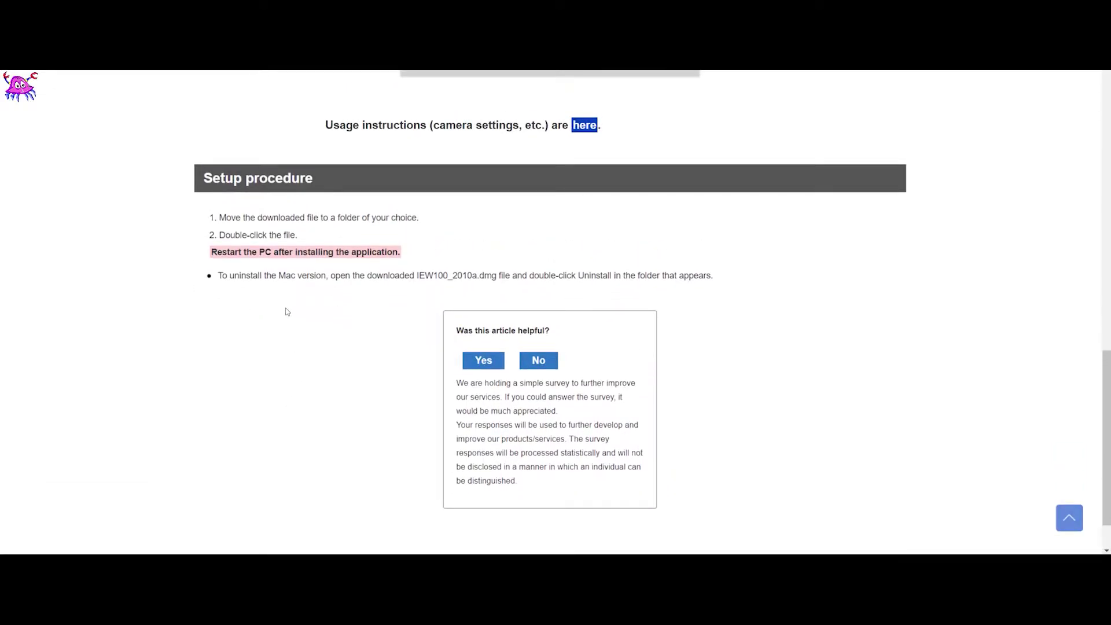
Open the usage instructions for camera settings and show the section for the ILCE-7SM3
click(583, 129)
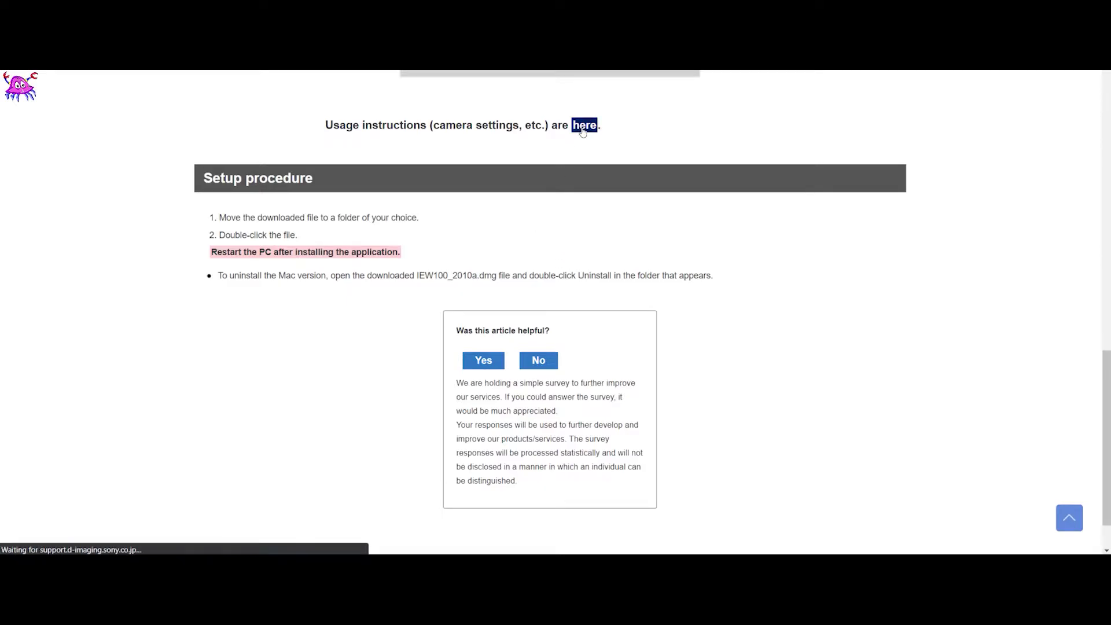
scroll(402, 187, down, 2)
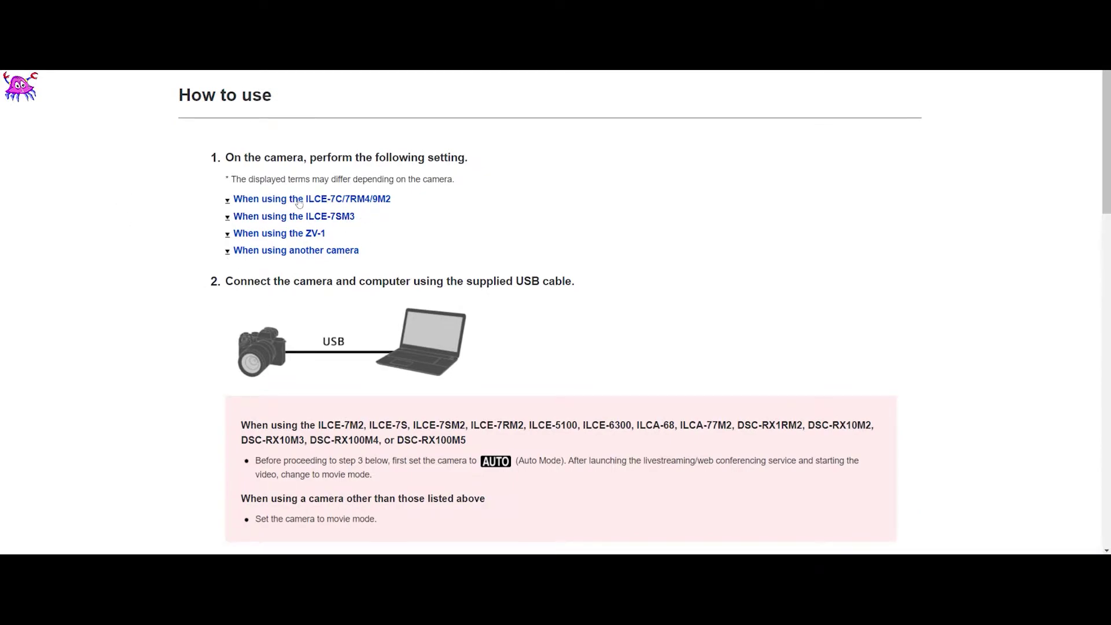
click(267, 219)
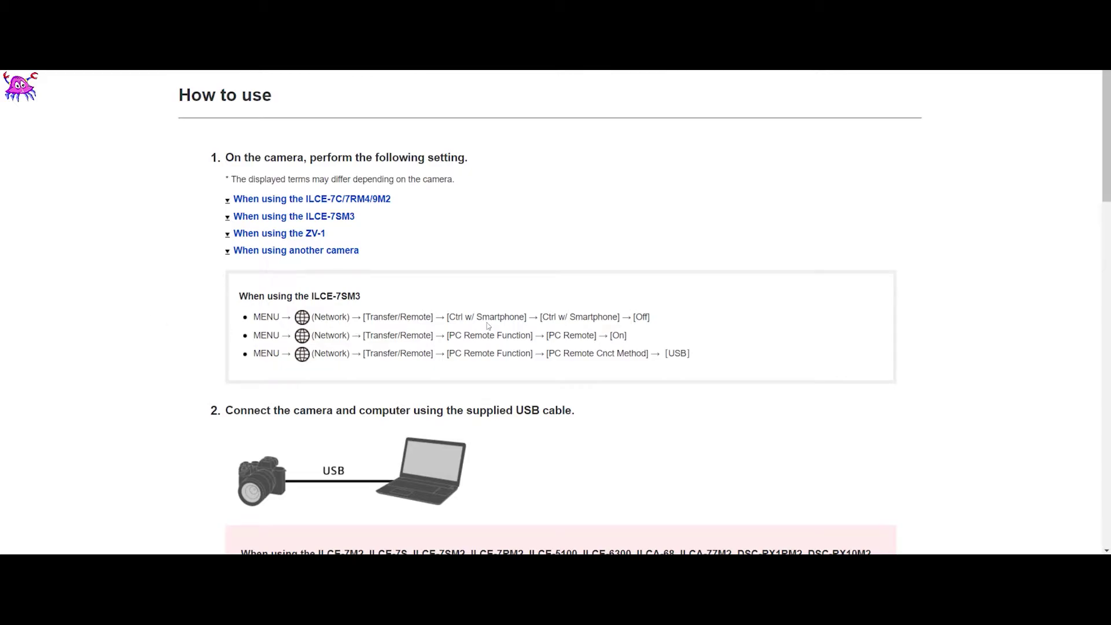
Examine the ILCE-7SM3 menu paths for Ctrl w/ Smartphone, PC Remote and PC Remote Cnct Method
drag(564, 337, 630, 337)
click(704, 341)
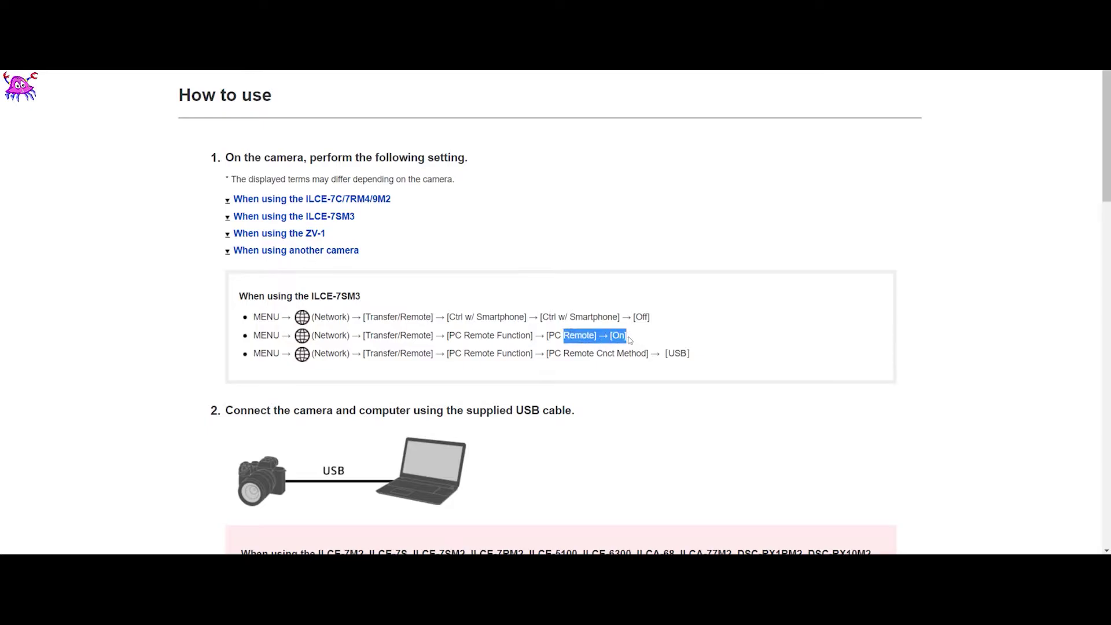
click(729, 342)
drag(545, 318, 762, 350)
click(762, 350)
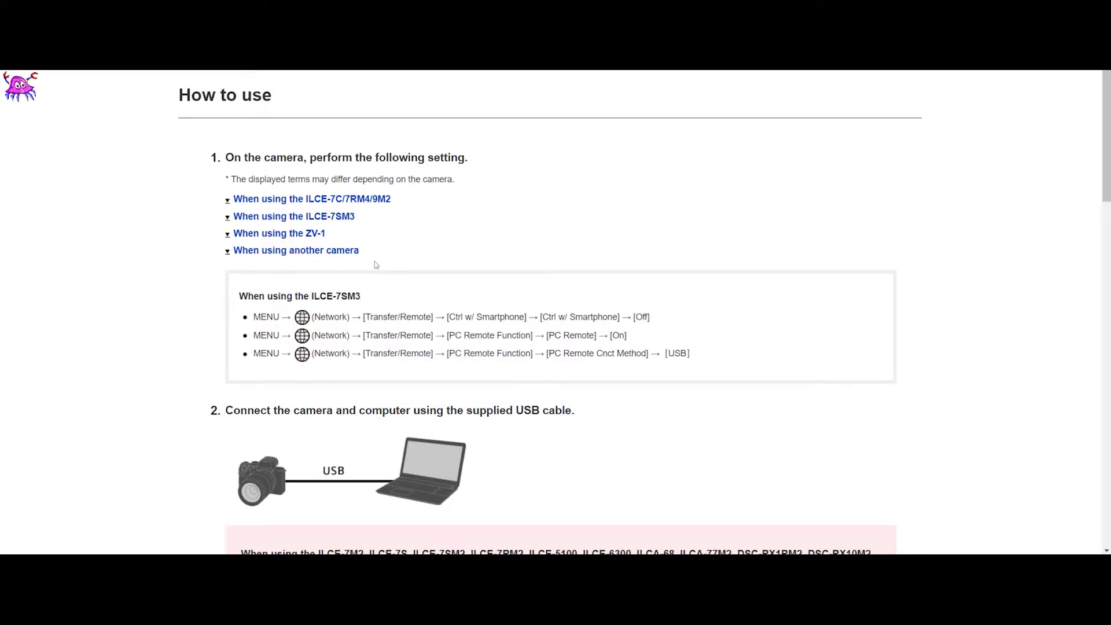
drag(545, 336, 654, 346)
click(655, 346)
Read the USB connection instructions and the model-specific Auto Mode and movie mode notes, checking the ILCE-7S entry
scroll(240, 355, down, 2)
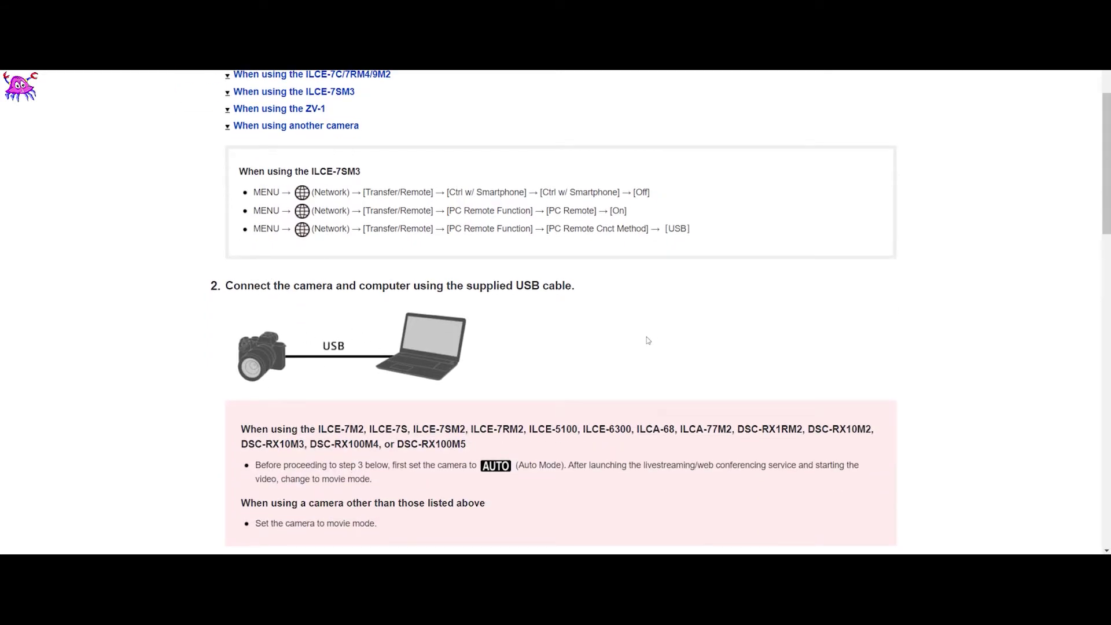
scroll(159, 347, down, 2)
scroll(263, 336, down, 1)
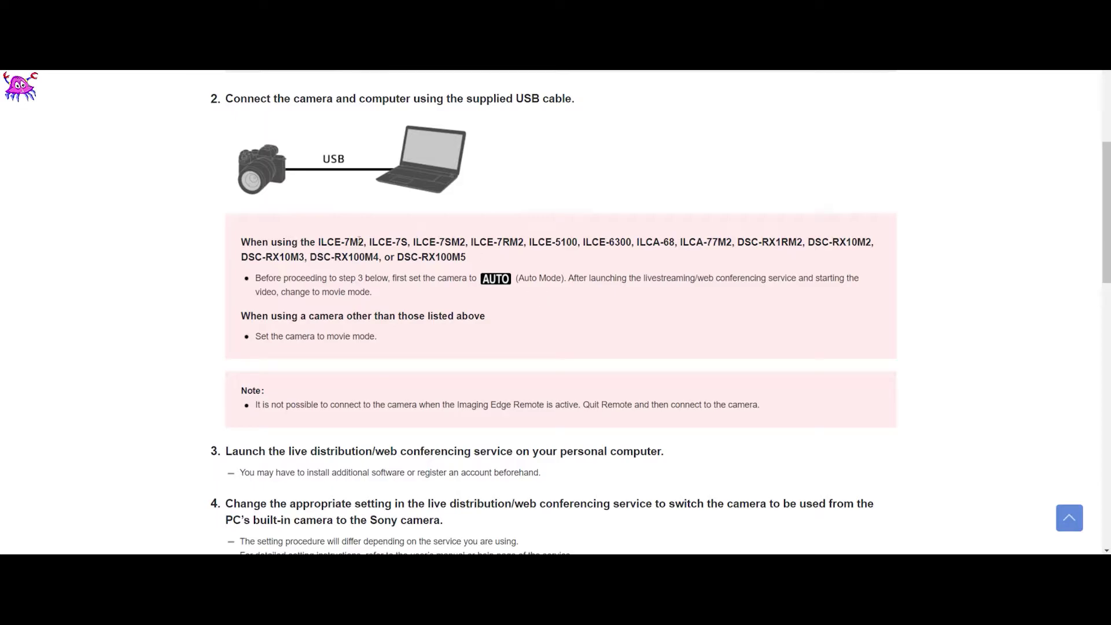
drag(367, 244, 412, 242)
click(421, 242)
click(411, 241)
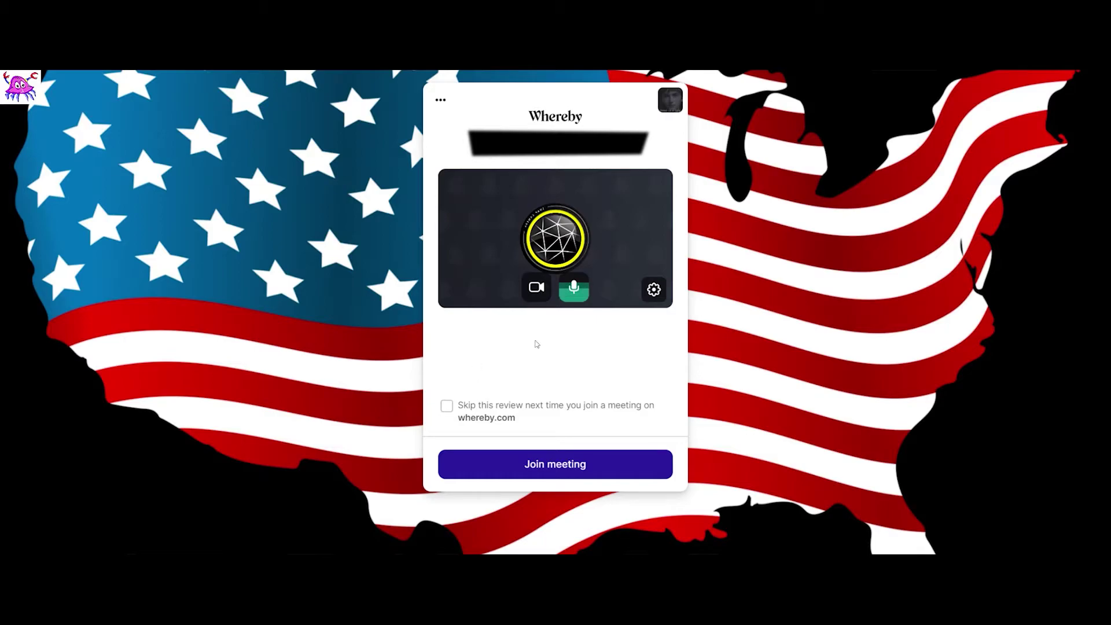
In the Whereby meeting lobby, choose Sony Camera (Imaging Edge) as the video source and join the meeting
click(654, 289)
click(595, 339)
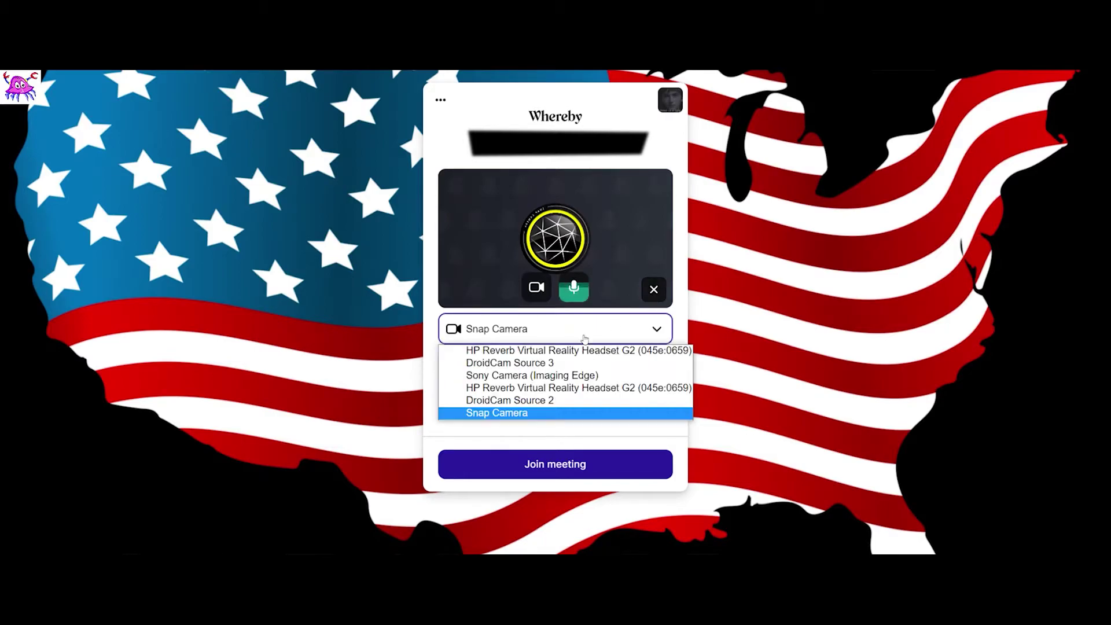
click(593, 375)
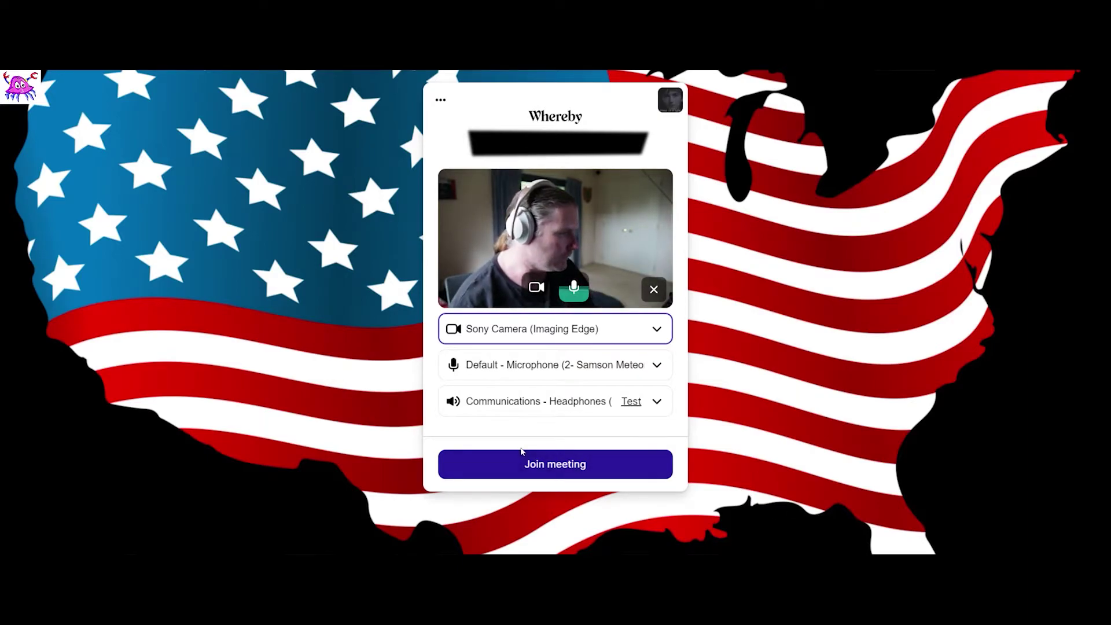
click(524, 467)
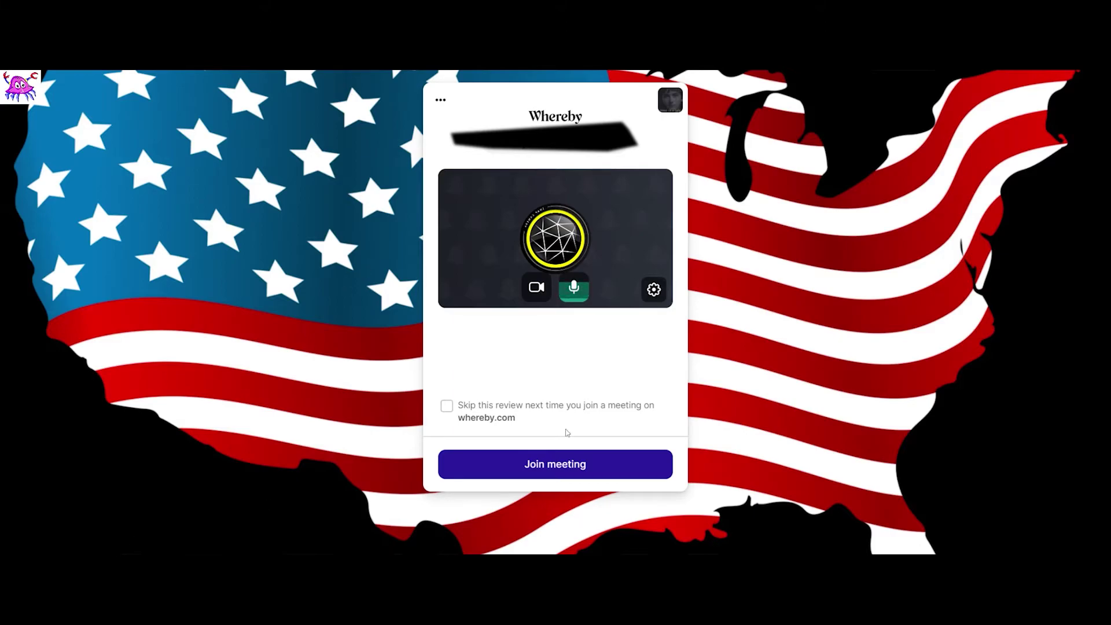
Show the device settings on the pre-join screen and switch the camera from Snap Camera to Sony Camera (Imaging Edge)
click(654, 289)
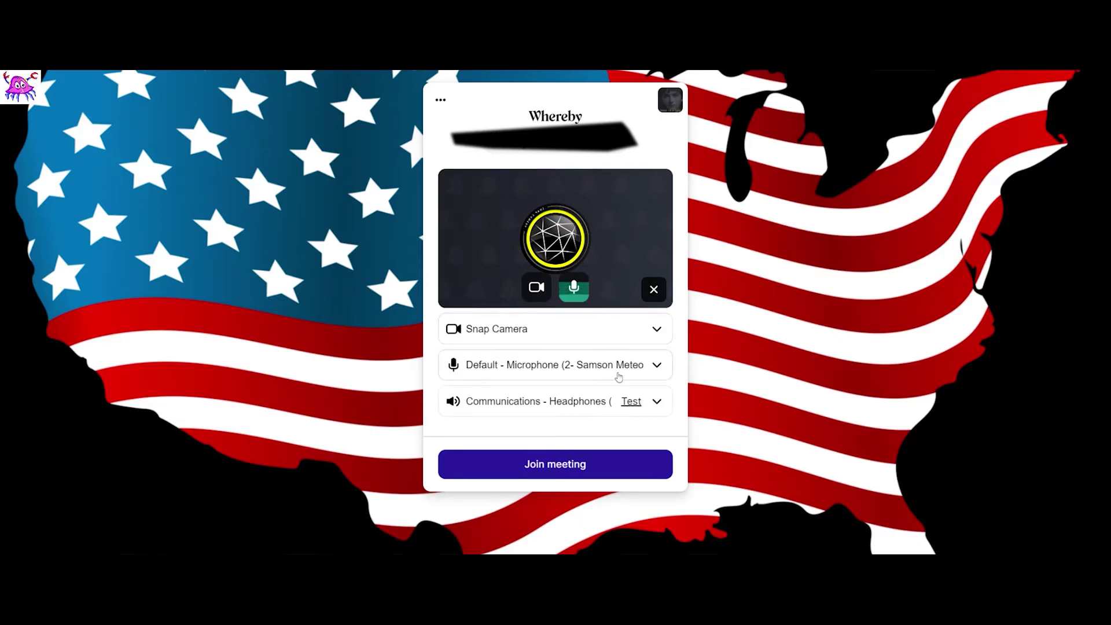
click(569, 341)
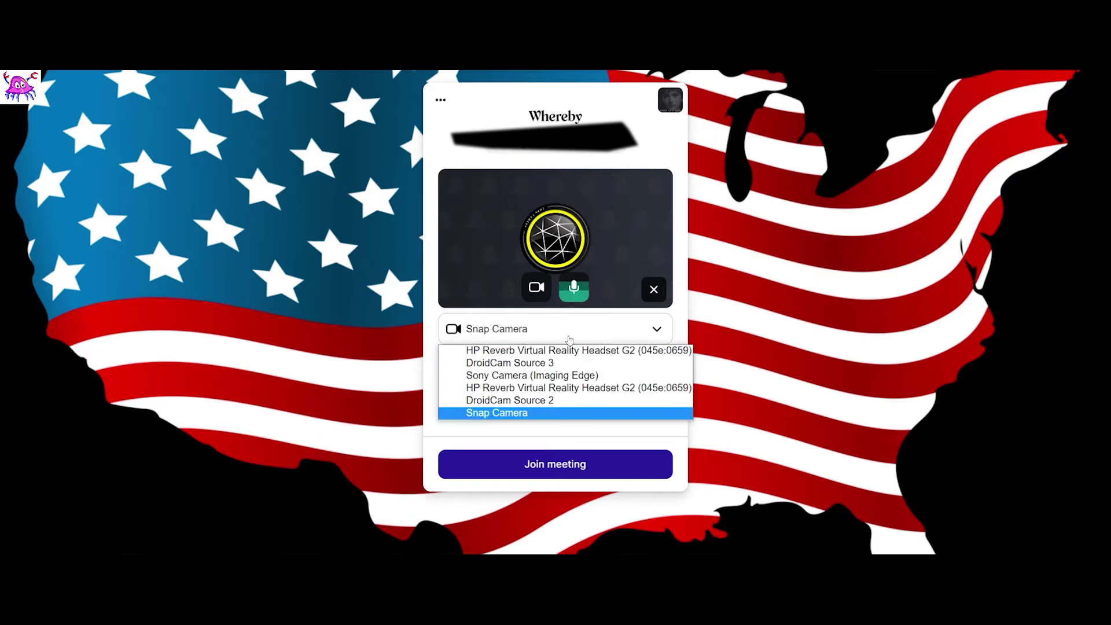
click(583, 376)
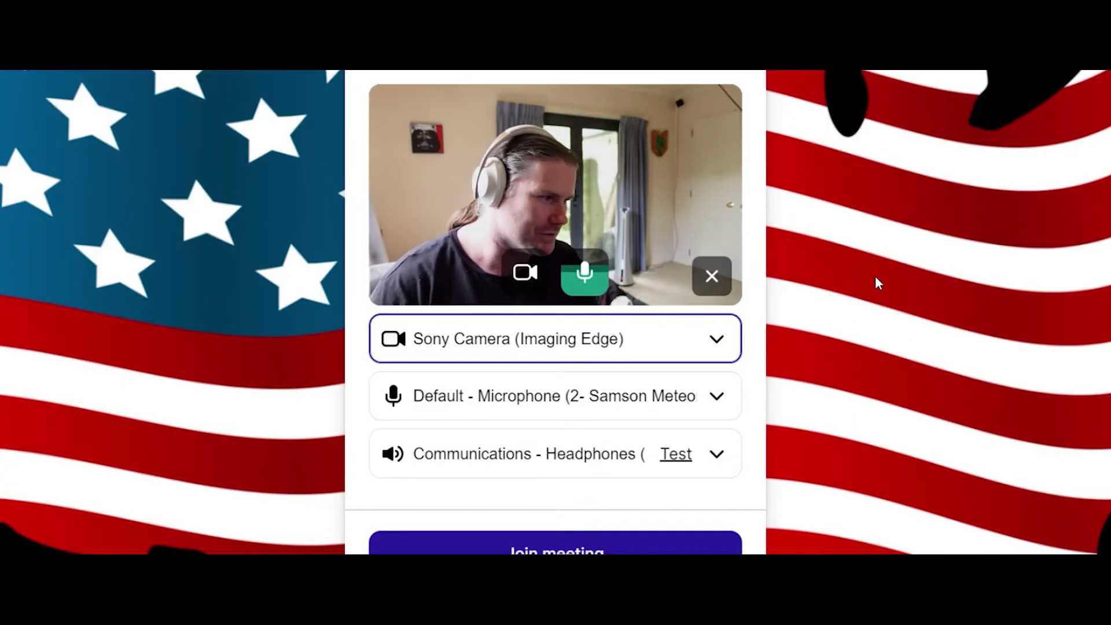